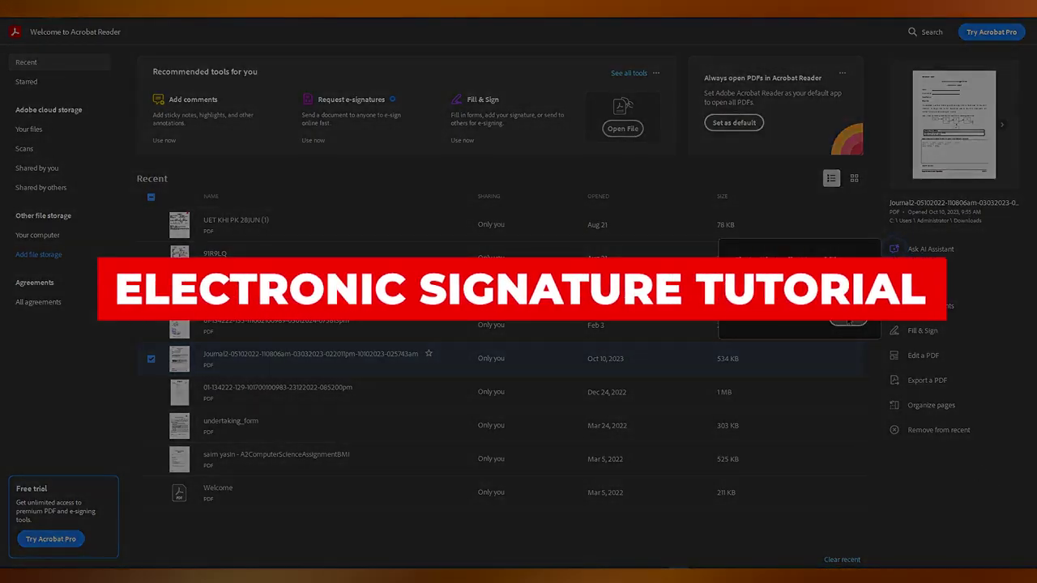
Step: Close the popup card beside the Recent files list on the Home screen
{"action": "left_click", "coordinate": [848, 321]}
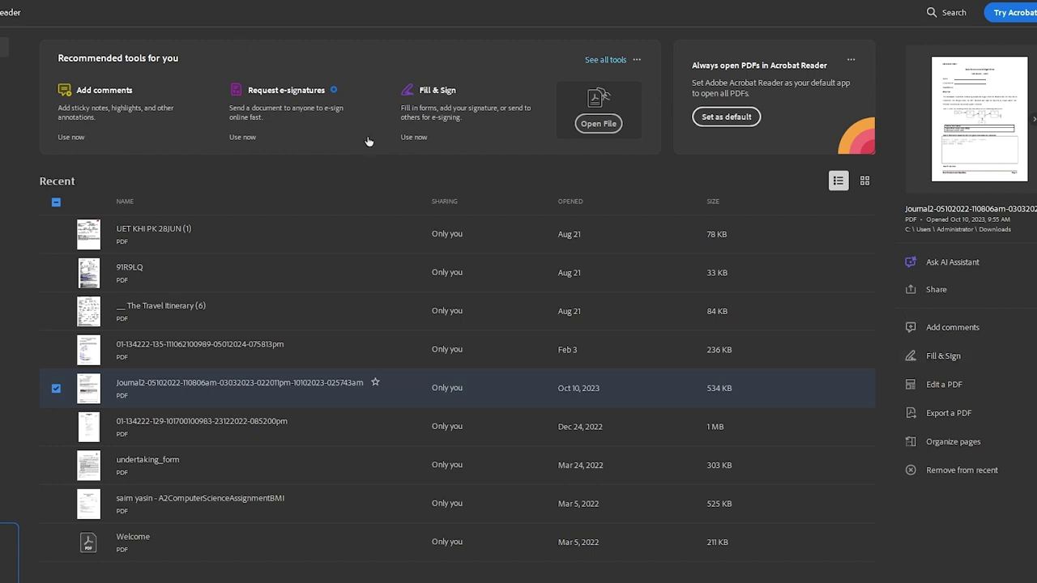
Step: Open the Lab Journal – Lab 2 PDF in Fill & Sign, skip the tour, and show the signature options
{"action": "left_click", "coordinate": [944, 356]}
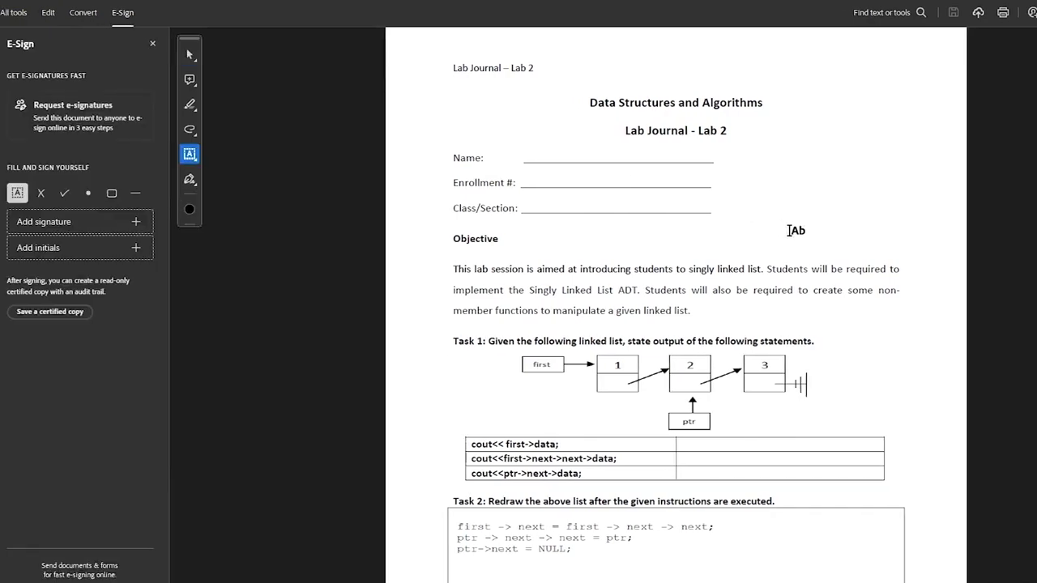
{"action": "scroll", "coordinate": [787, 229], "scroll_direction": "down", "scroll_amount": 20}
{"action": "scroll", "coordinate": [787, 229], "scroll_direction": "up", "scroll_amount": 8}
{"action": "scroll", "coordinate": [788, 231], "scroll_direction": "up", "scroll_amount": 5}
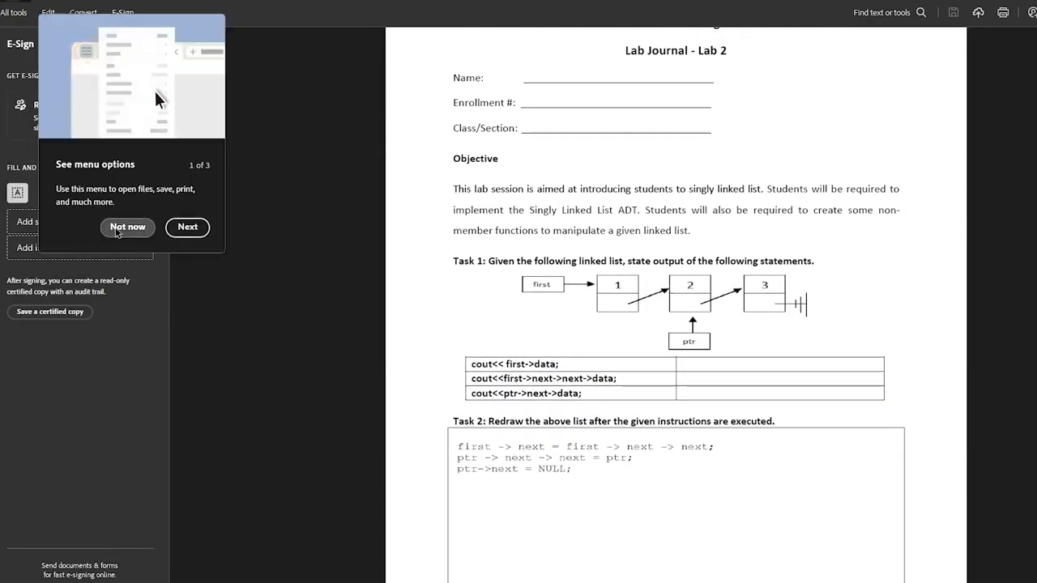
{"action": "left_click", "coordinate": [127, 227]}
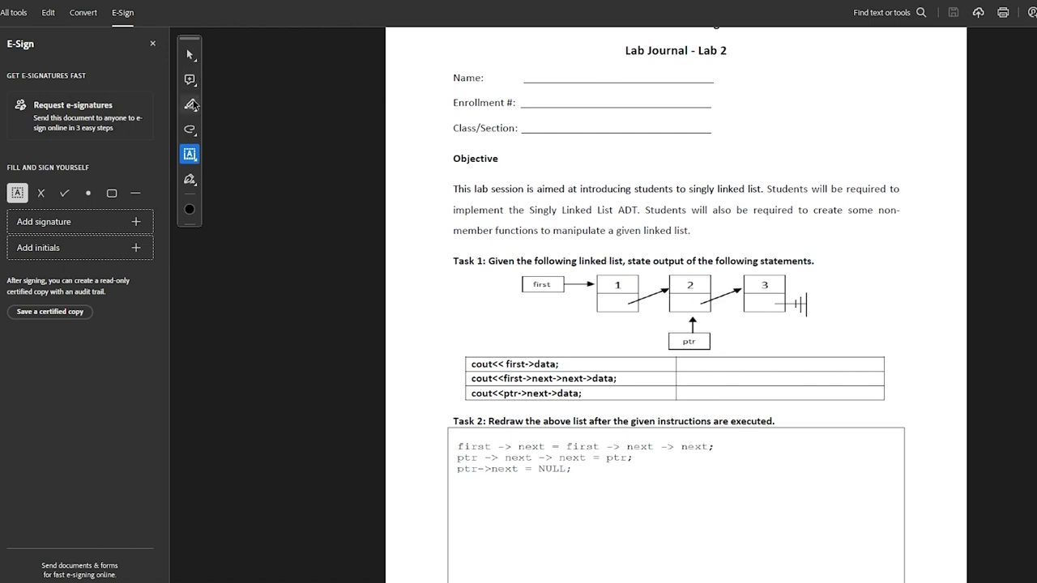
{"action": "left_click", "coordinate": [190, 182]}
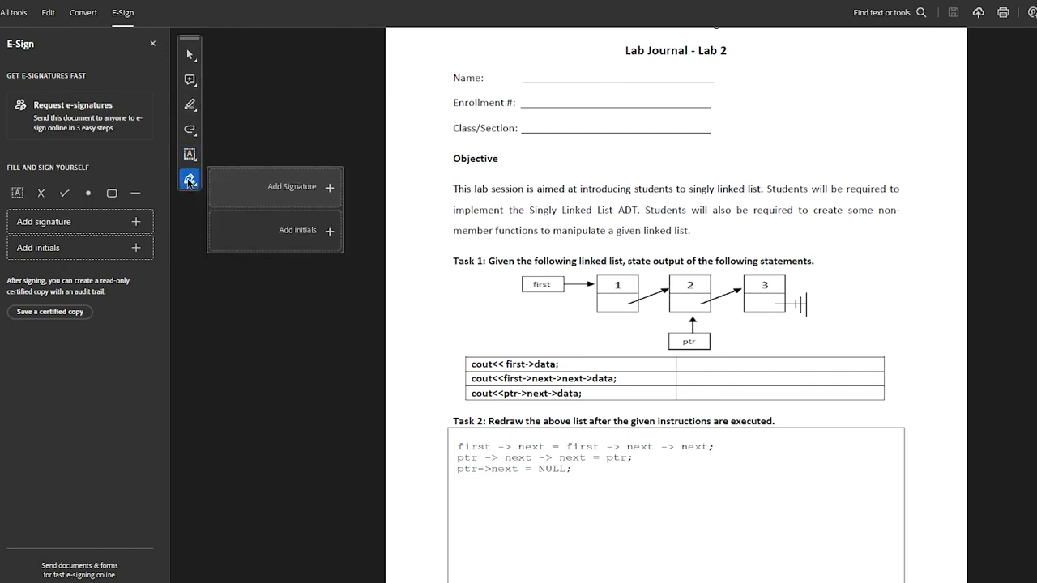
Step: Type the signer's first name as a new signature and keep the cursive script style
{"action": "left_click", "coordinate": [305, 188]}
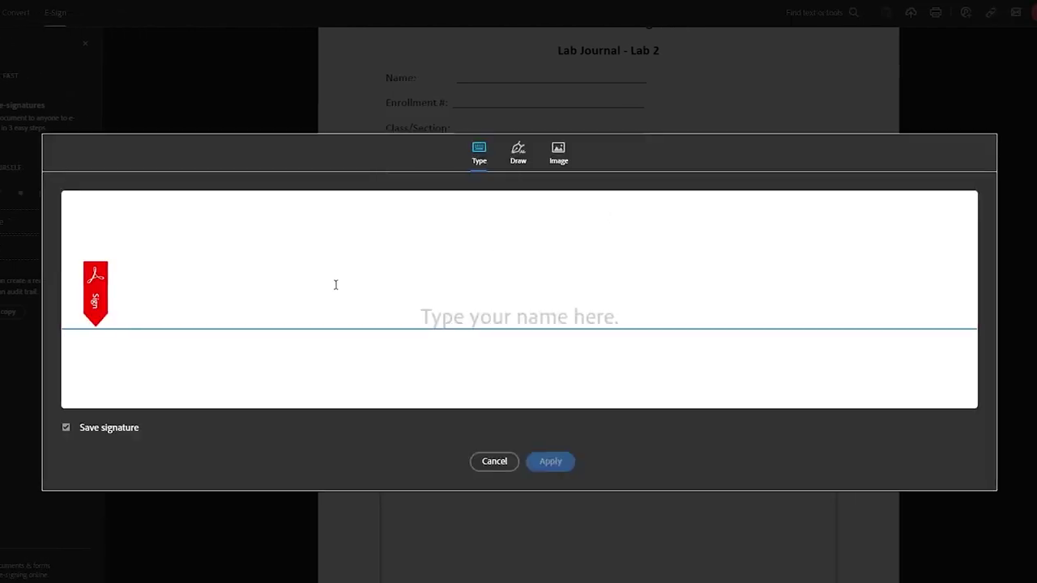
{"action": "type", "text": "Jo"}
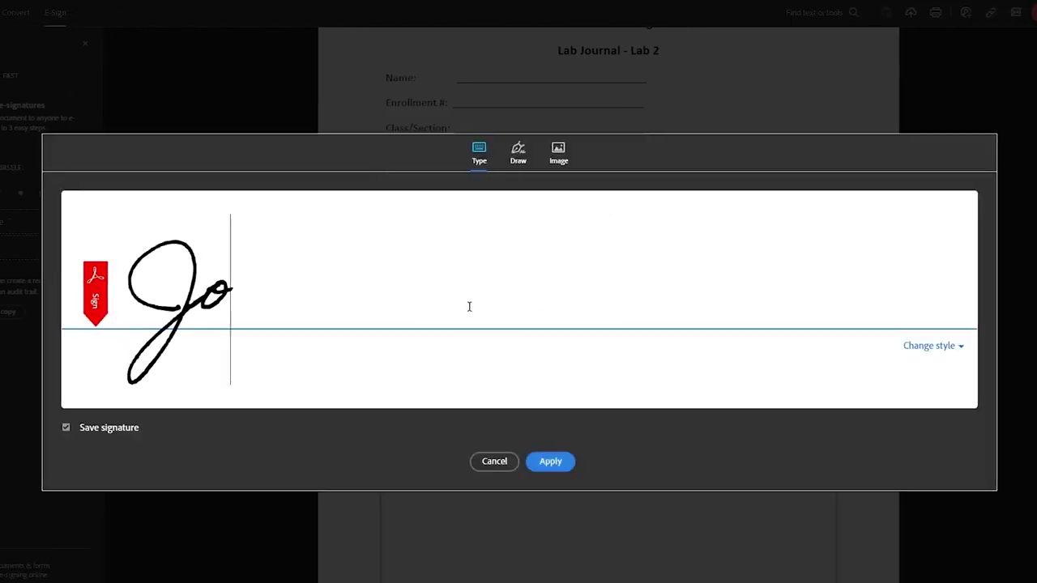
{"action": "type", "text": "hn"}
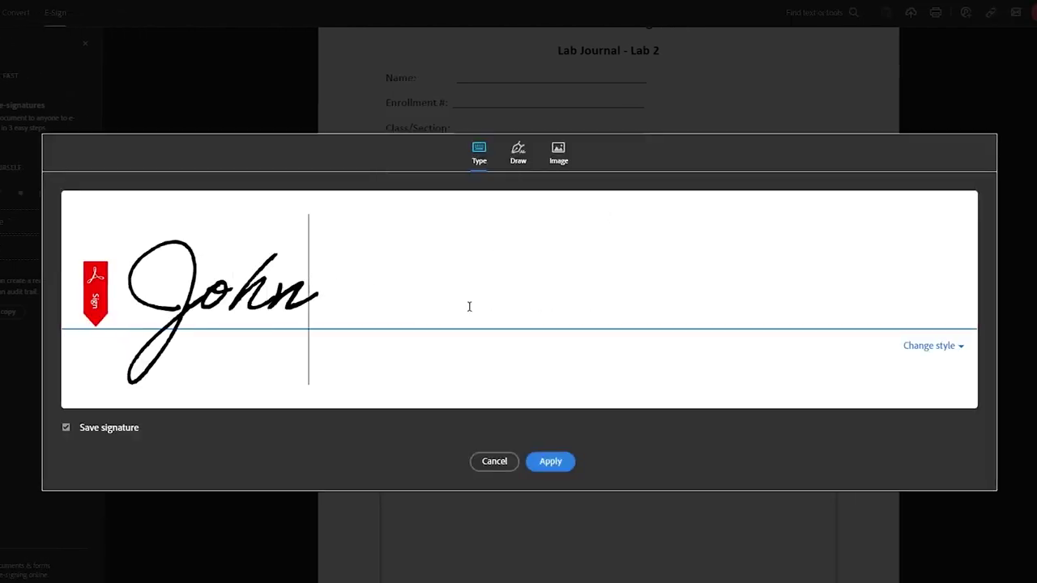
{"action": "key", "text": "BackSpace"}
{"action": "key", "text": "BackSpace"}
{"action": "key", "text": "BackSpace"}
{"action": "key", "text": "BackSpace"}
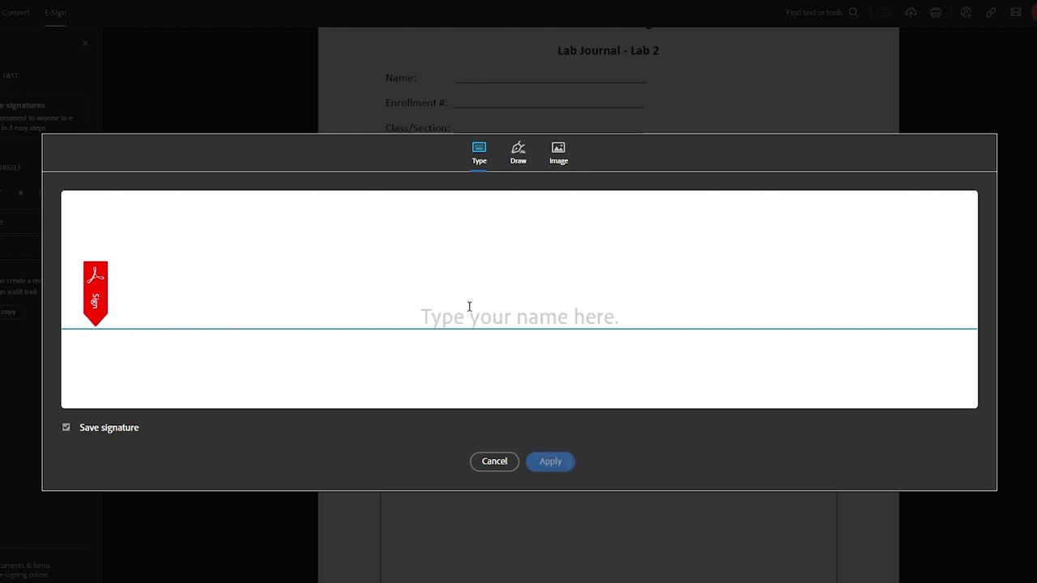
{"action": "type", "text": "John"}
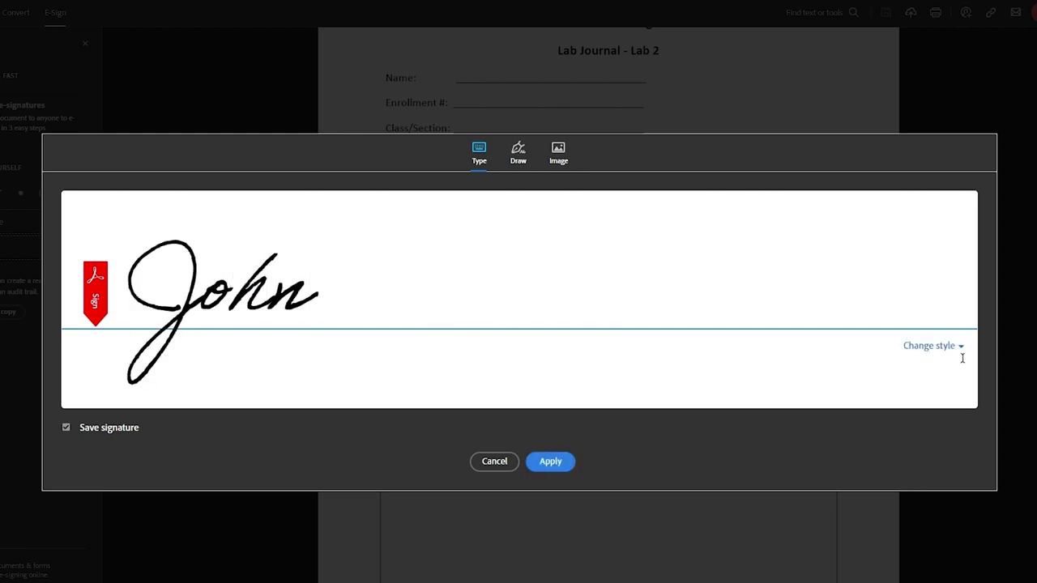
{"action": "left_click", "coordinate": [952, 348]}
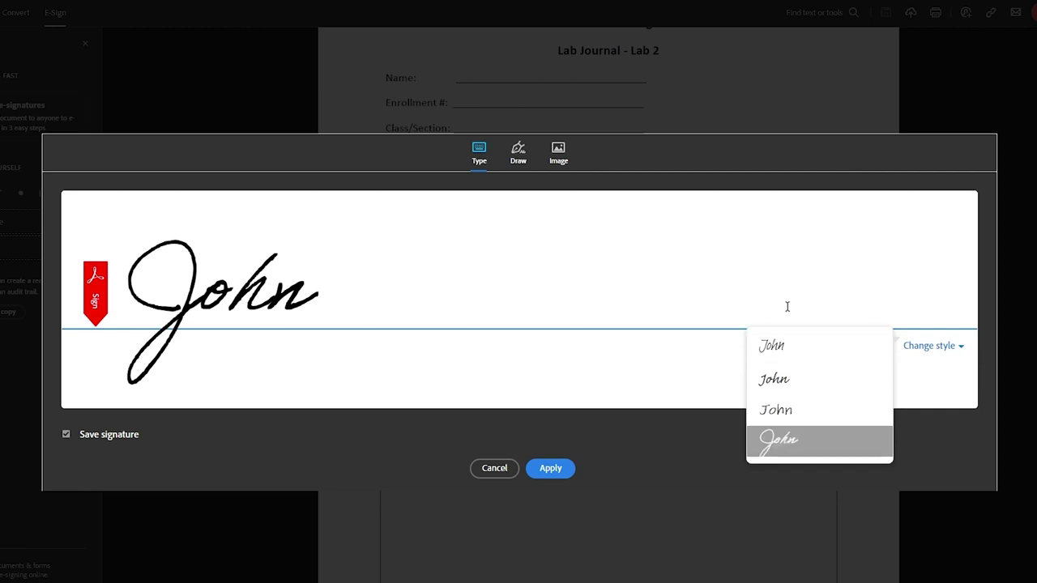
{"action": "left_click", "coordinate": [931, 307]}
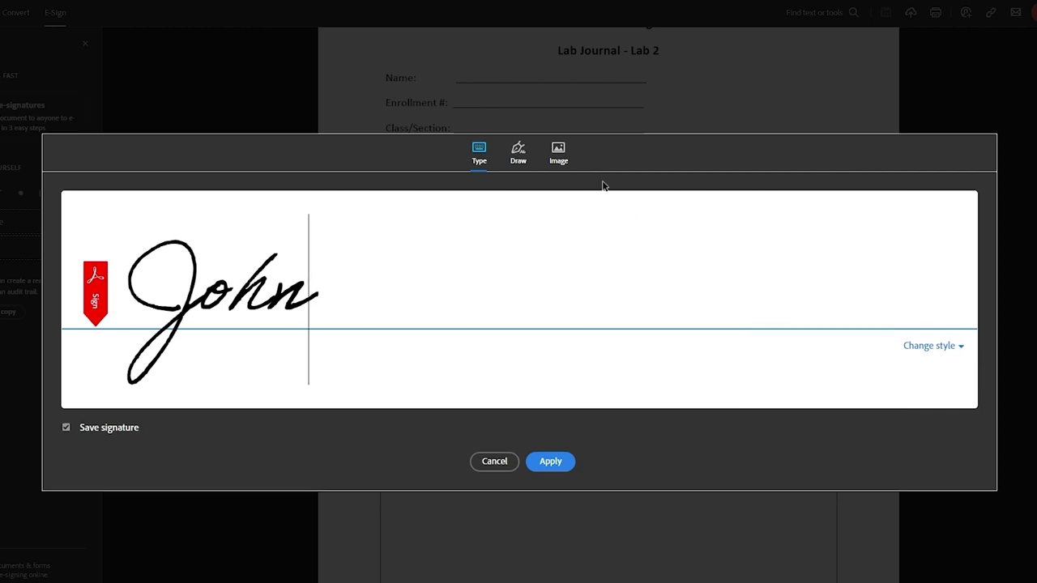
Step: Try freehand signatures on the Draw tab, clear them, and go back to the Type tab
{"action": "left_click", "coordinate": [518, 152]}
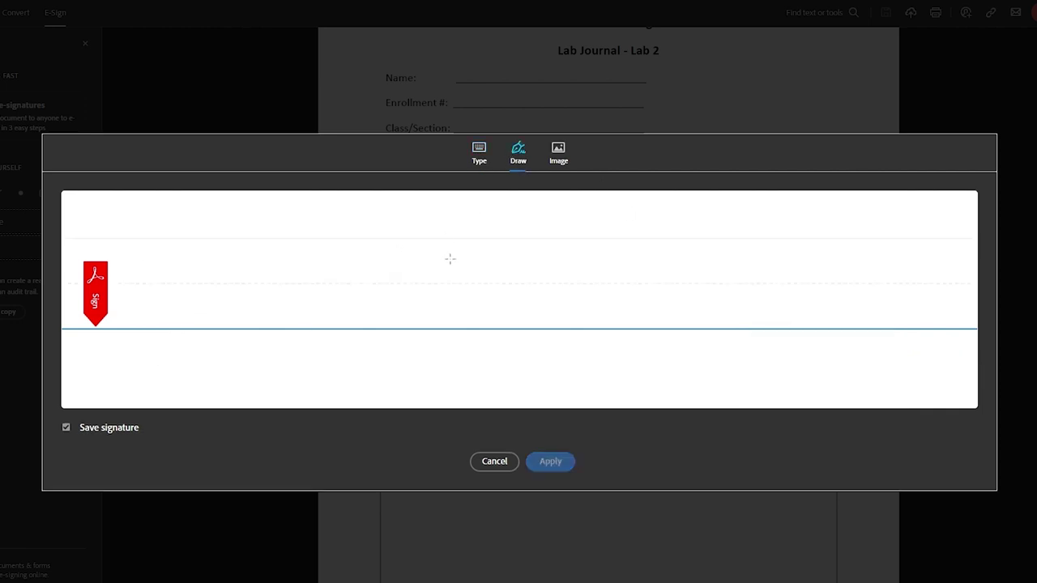
{"action": "mouse_move", "coordinate": [405, 247]}
{"action": "left_mouse_down"}
{"action": "mouse_move", "coordinate": [398, 351]}
{"action": "mouse_move", "coordinate": [359, 338]}
{"action": "mouse_move", "coordinate": [381, 356]}
{"action": "mouse_move", "coordinate": [517, 290]}
{"action": "left_mouse_up"}
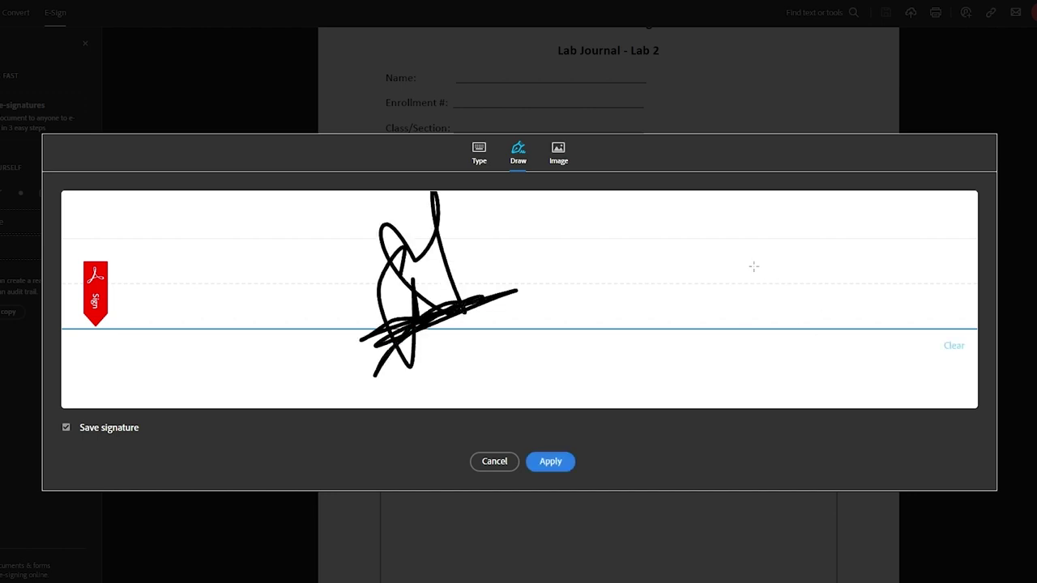
{"action": "mouse_move", "coordinate": [689, 258]}
{"action": "left_mouse_down"}
{"action": "mouse_move", "coordinate": [694, 295]}
{"action": "mouse_move", "coordinate": [659, 375]}
{"action": "mouse_move", "coordinate": [779, 298]}
{"action": "left_mouse_up"}
{"action": "left_click", "coordinate": [956, 348]}
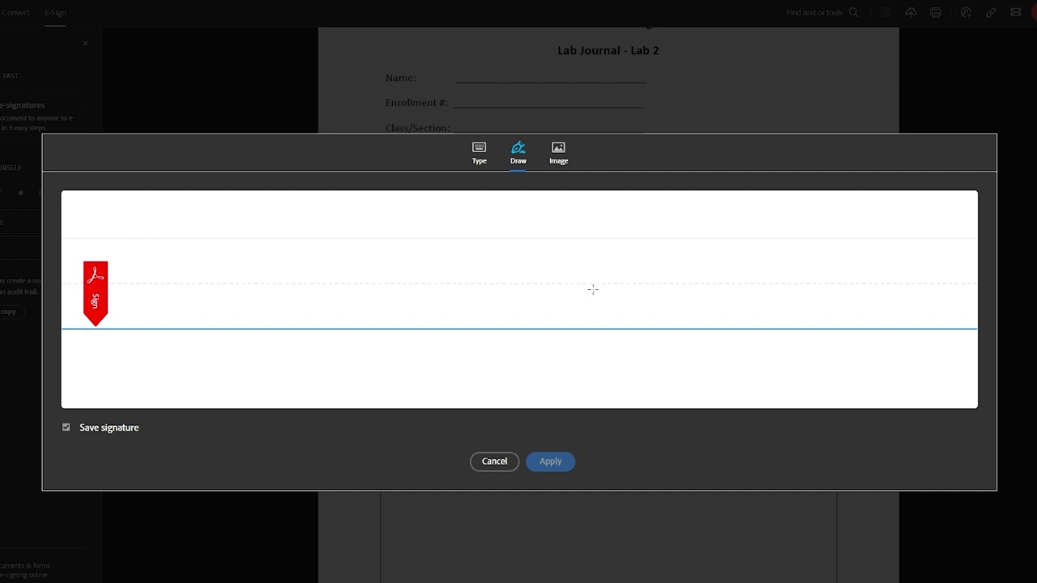
{"action": "mouse_move", "coordinate": [594, 289]}
{"action": "left_mouse_down"}
{"action": "mouse_move", "coordinate": [626, 395]}
{"action": "mouse_move", "coordinate": [657, 298]}
{"action": "mouse_move", "coordinate": [620, 230]}
{"action": "mouse_move", "coordinate": [716, 281]}
{"action": "left_mouse_up"}
{"action": "left_click", "coordinate": [953, 349]}
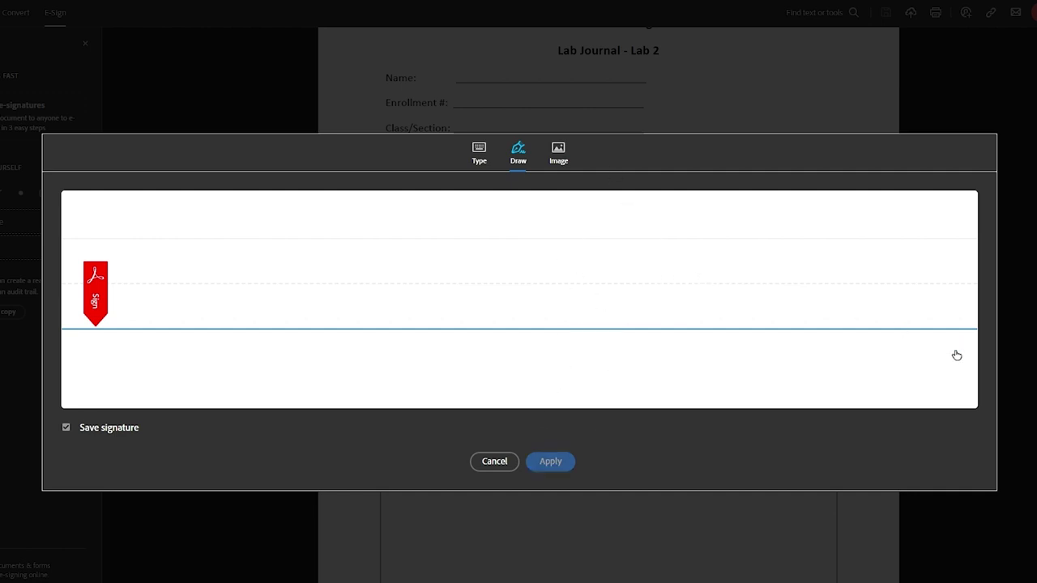
{"action": "left_click", "coordinate": [490, 150]}
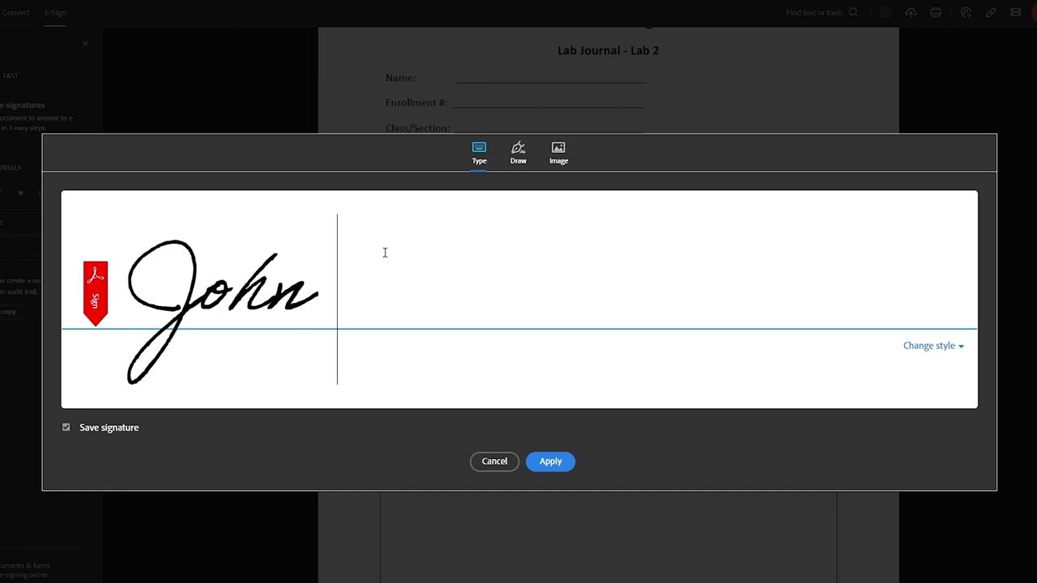
Step: Apply the full-name signature and drop it below the Checked By table on page 2
{"action": "key", "text": "ctrl+a"}
{"action": "key", "text": "BackSpace"}
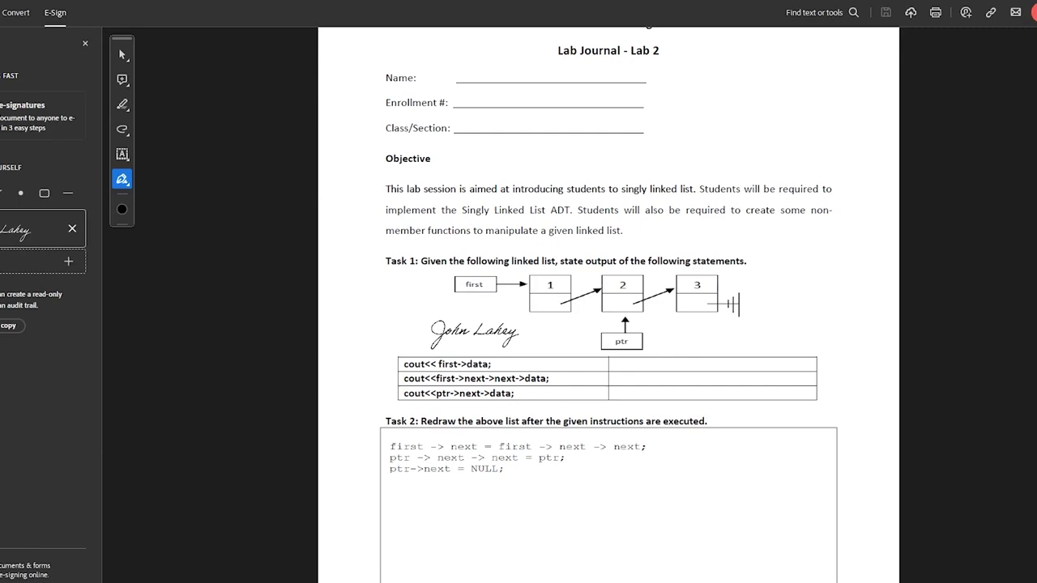
{"action": "scroll", "coordinate": [608, 324], "scroll_direction": "down", "scroll_amount": 15}
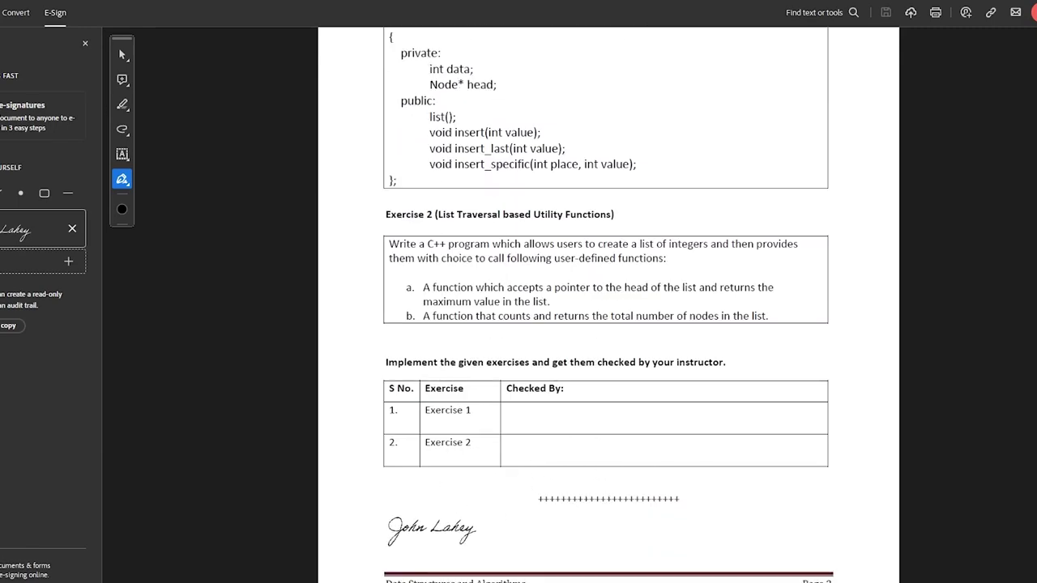
{"action": "left_click", "coordinate": [478, 549]}
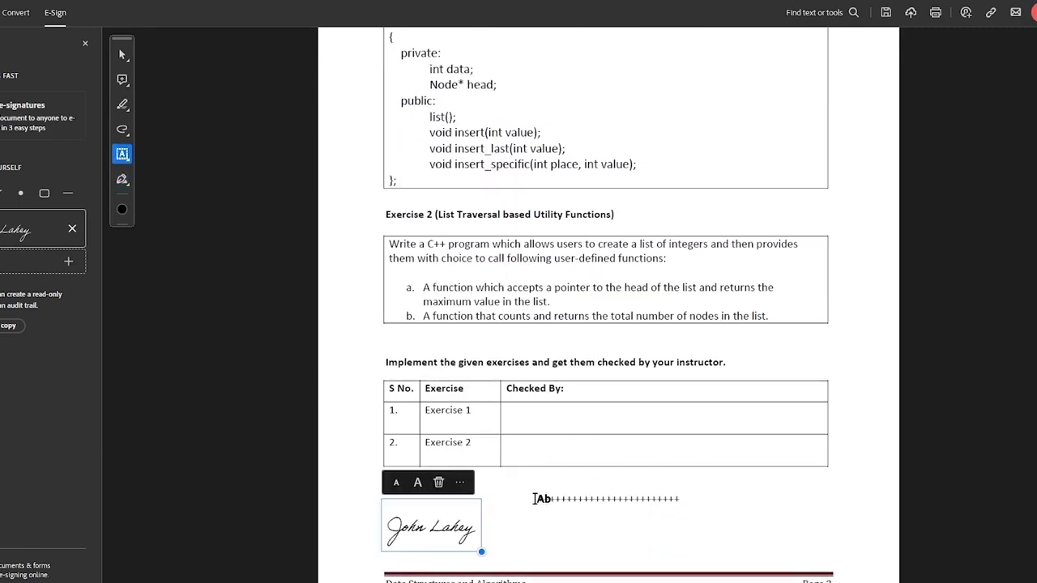
Step: Enlarge the placed signature using its corner handle and the size buttons
{"action": "mouse_move", "coordinate": [482, 550]}
{"action": "left_mouse_down"}
{"action": "mouse_move", "coordinate": [532, 567]}
{"action": "mouse_move", "coordinate": [465, 541]}
{"action": "mouse_move", "coordinate": [543, 569]}
{"action": "left_mouse_up"}
{"action": "left_click", "coordinate": [342, 485]}
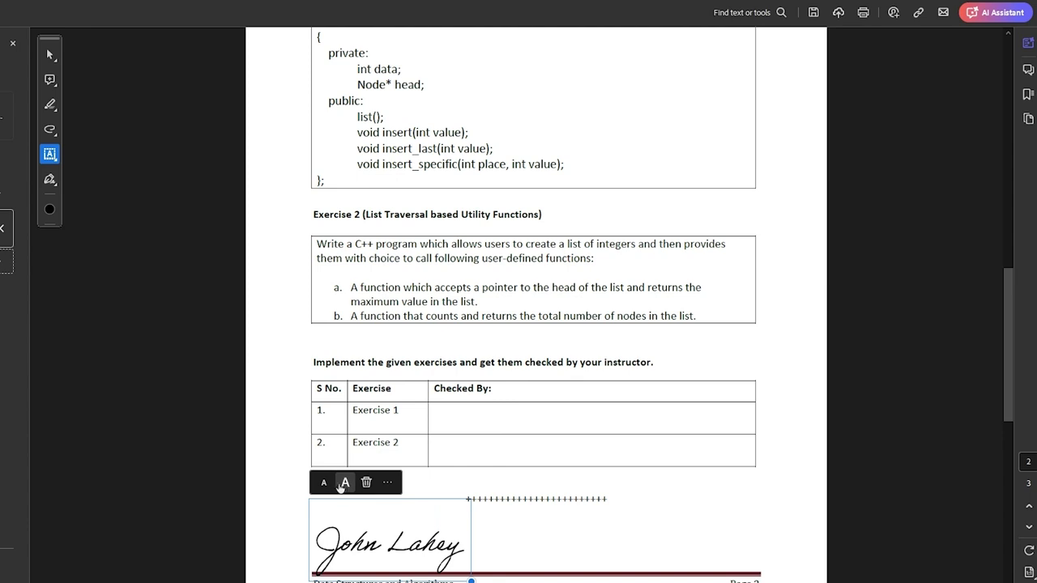
{"action": "left_click", "coordinate": [324, 483]}
{"action": "left_click", "coordinate": [389, 483]}
{"action": "left_click", "coordinate": [438, 415]}
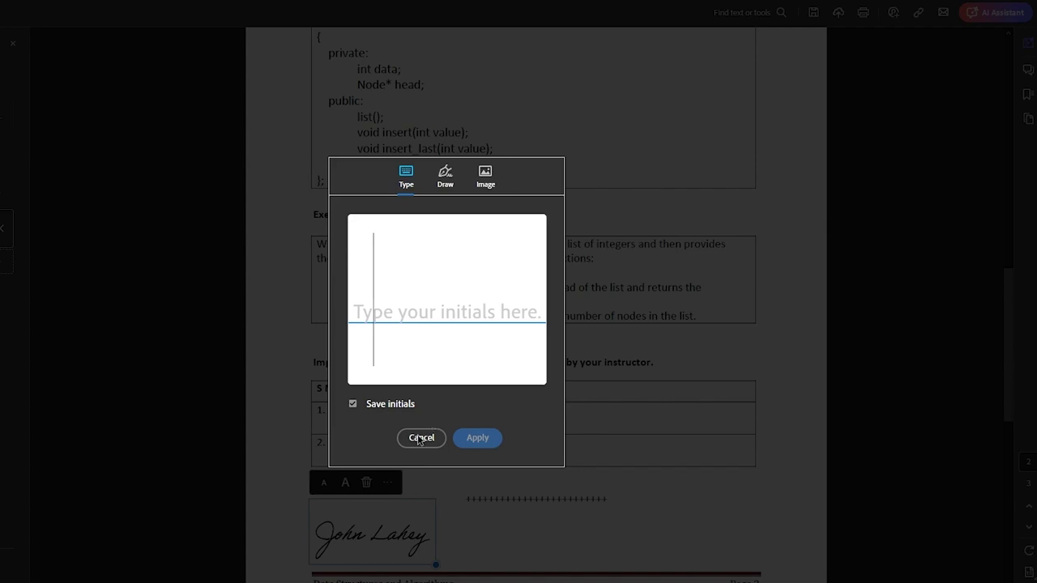
{"action": "type", "text": "John"}
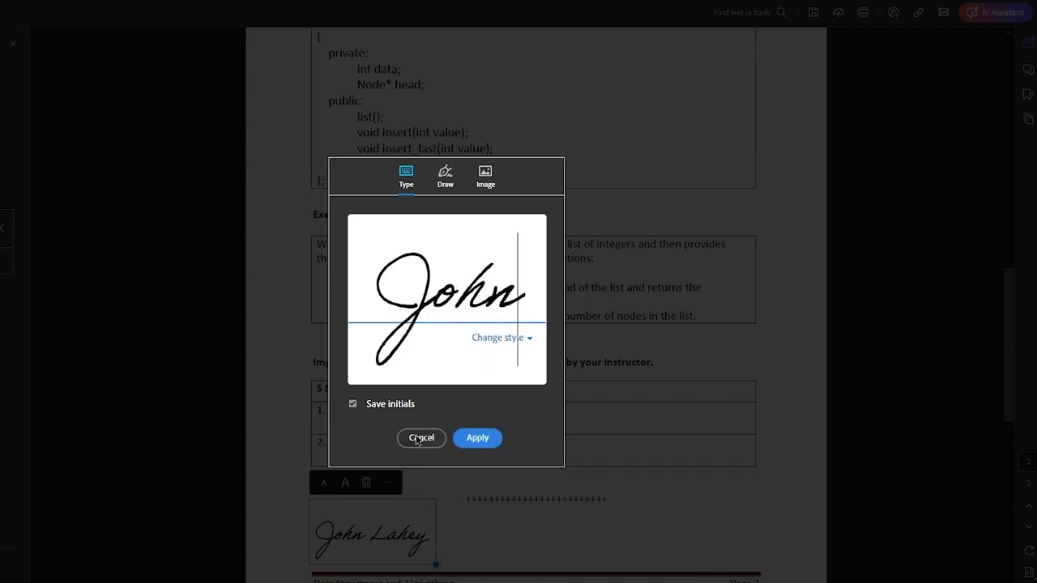
{"action": "key", "text": "BackSpace"}
{"action": "key", "text": "BackSpace"}
{"action": "key", "text": "BackSpace"}
{"action": "key", "text": "BackSpace"}
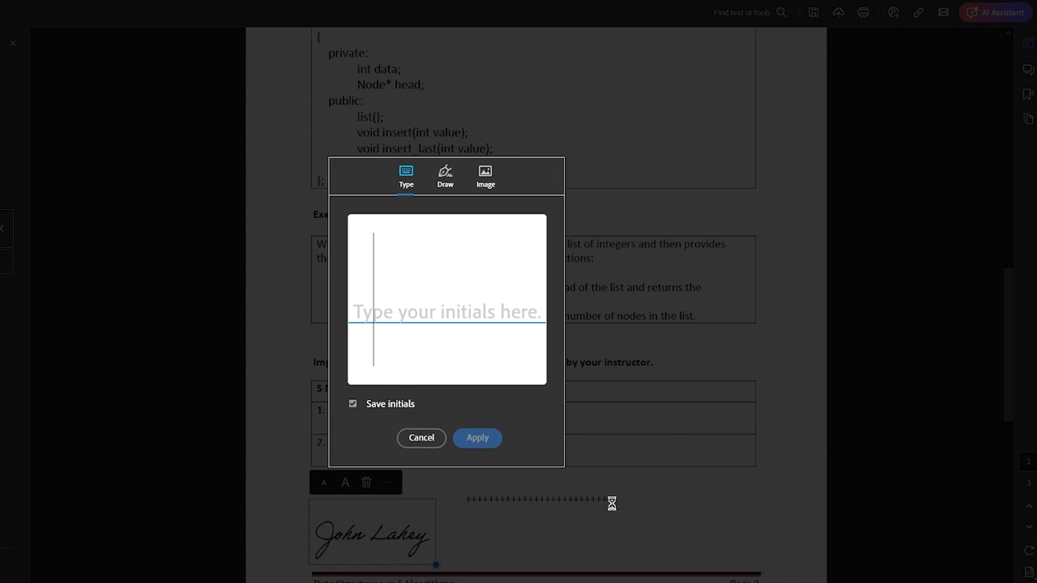
{"action": "mouse_move", "coordinate": [631, 582]}
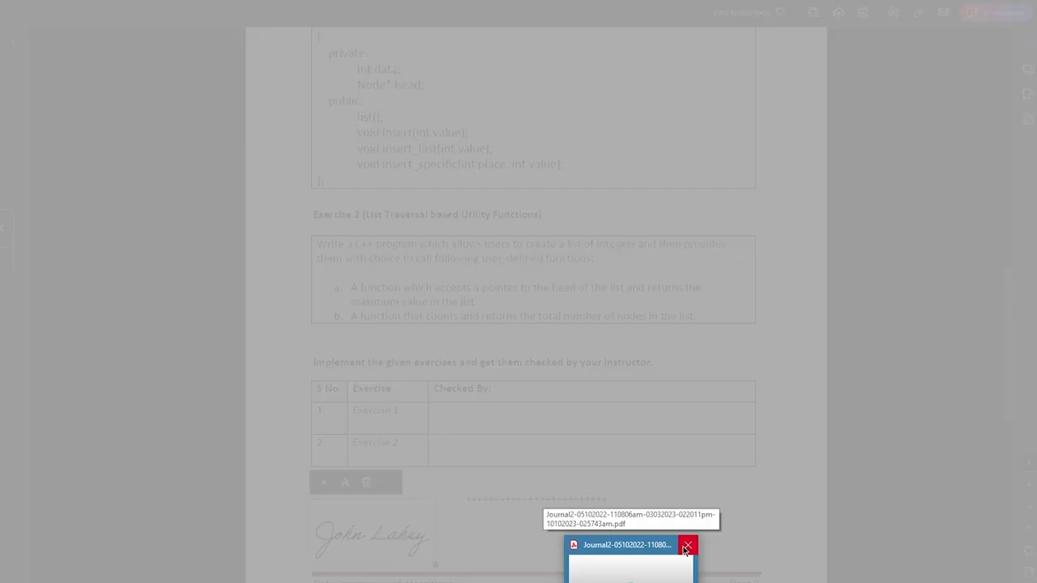
Step: Close the lab journal, dismiss the default-app prompt, and select the assignment PDF in Recent
{"action": "left_click", "coordinate": [687, 547]}
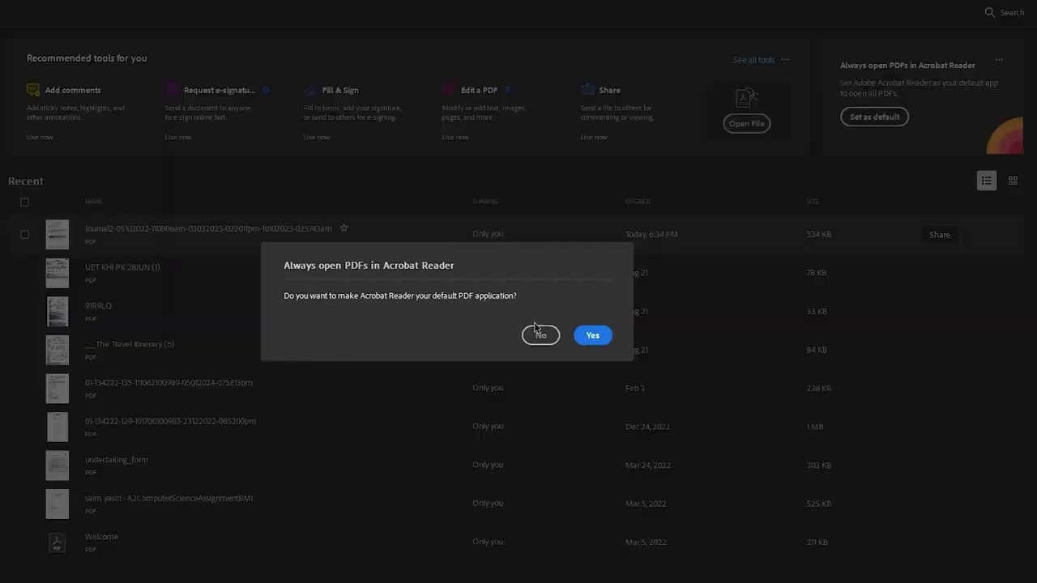
{"action": "left_click", "coordinate": [555, 332]}
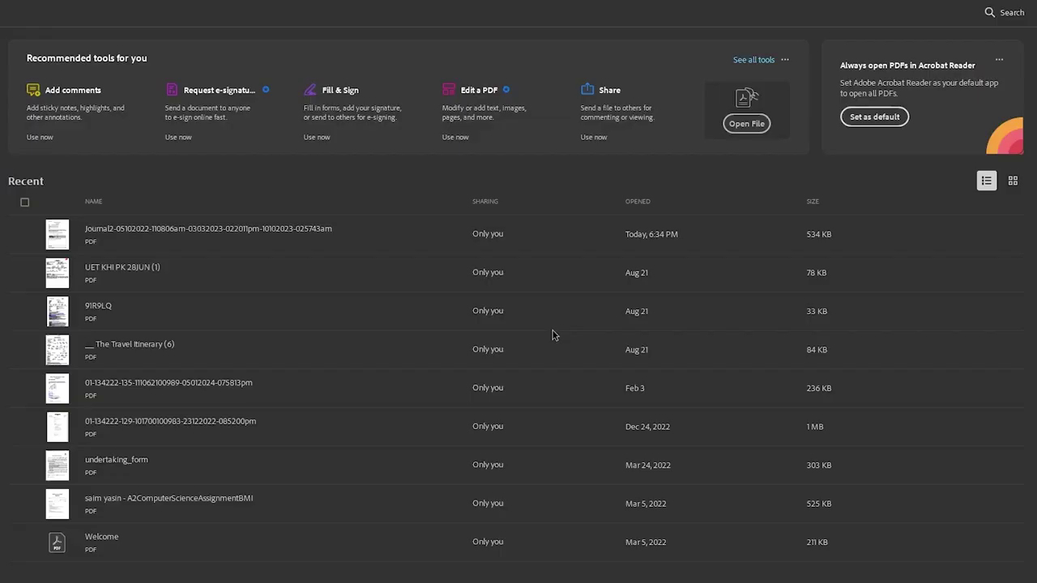
{"action": "left_click", "coordinate": [165, 390]}
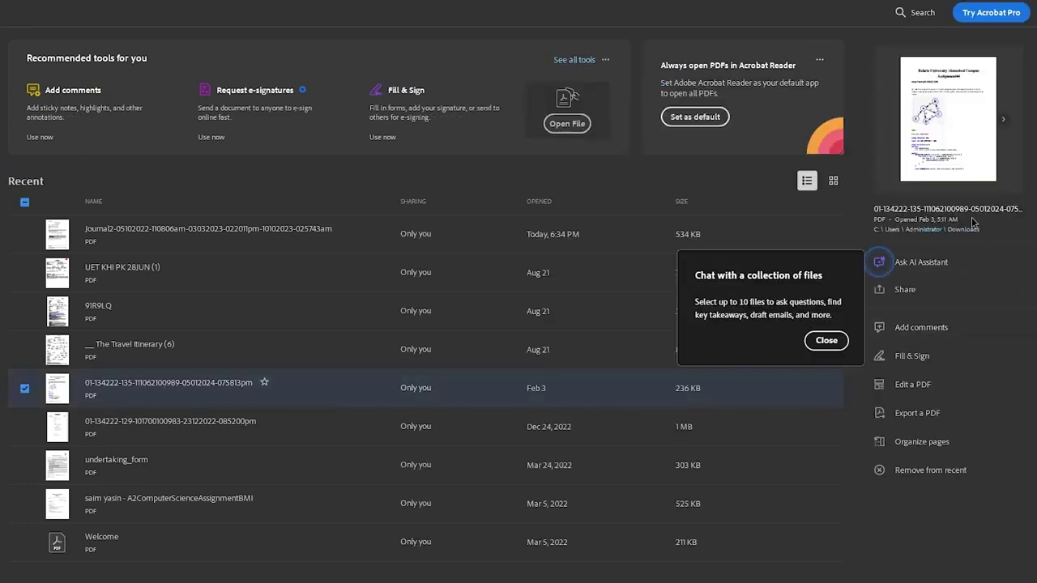
{"action": "left_click", "coordinate": [827, 341]}
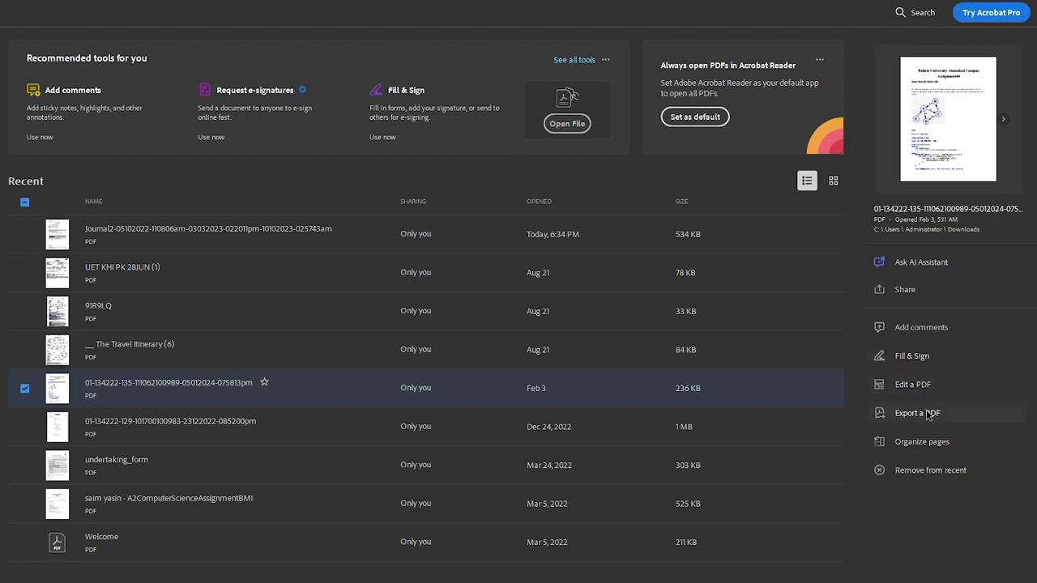
Step: Open Assignment#4 for Fill & Sign and highlight the author line, Q.1 question, and code lines in orange
{"action": "left_click", "coordinate": [948, 355]}
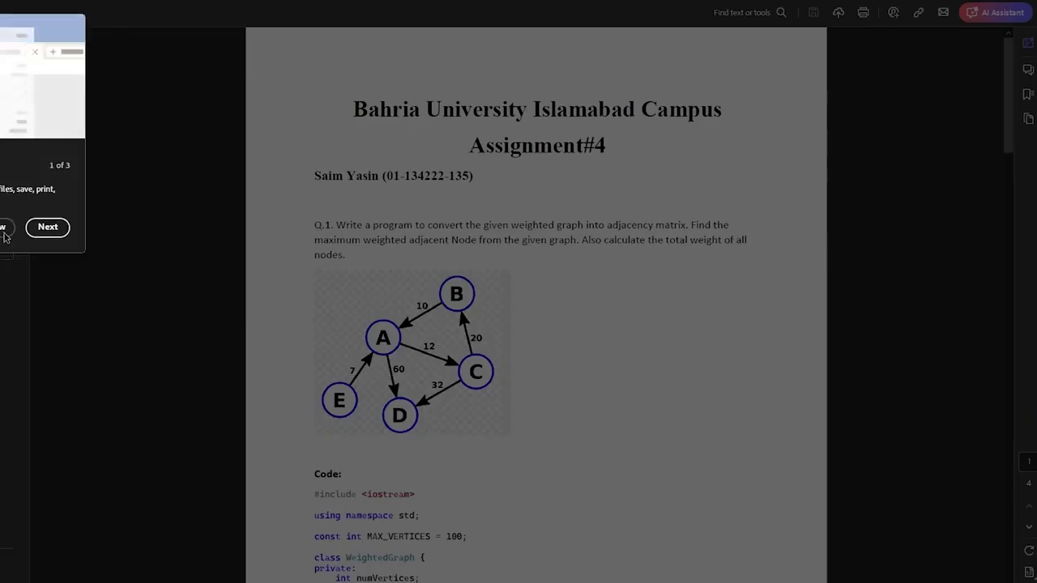
{"action": "left_click", "coordinate": [4, 232]}
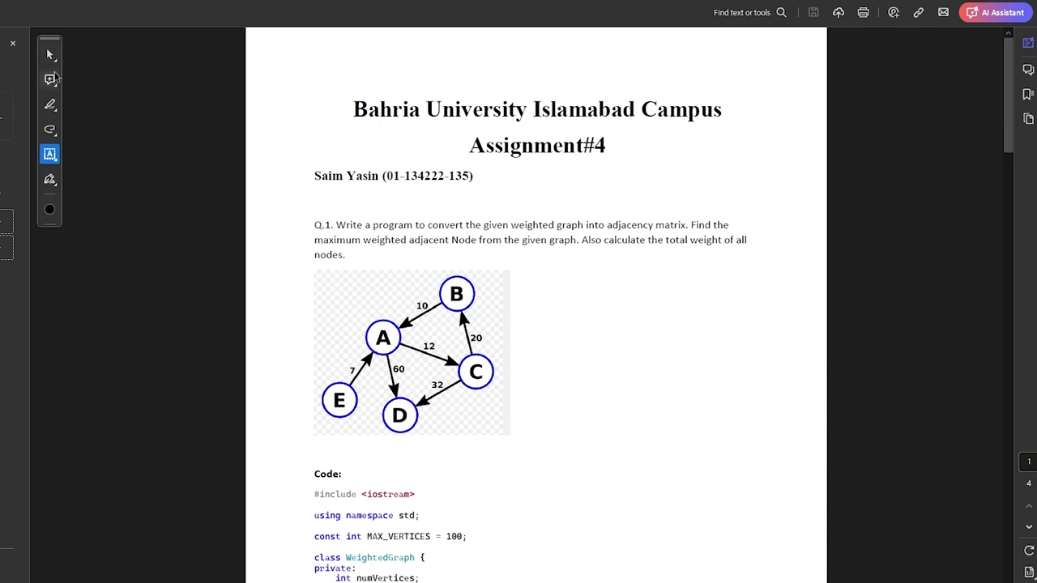
{"action": "left_click", "coordinate": [49, 104]}
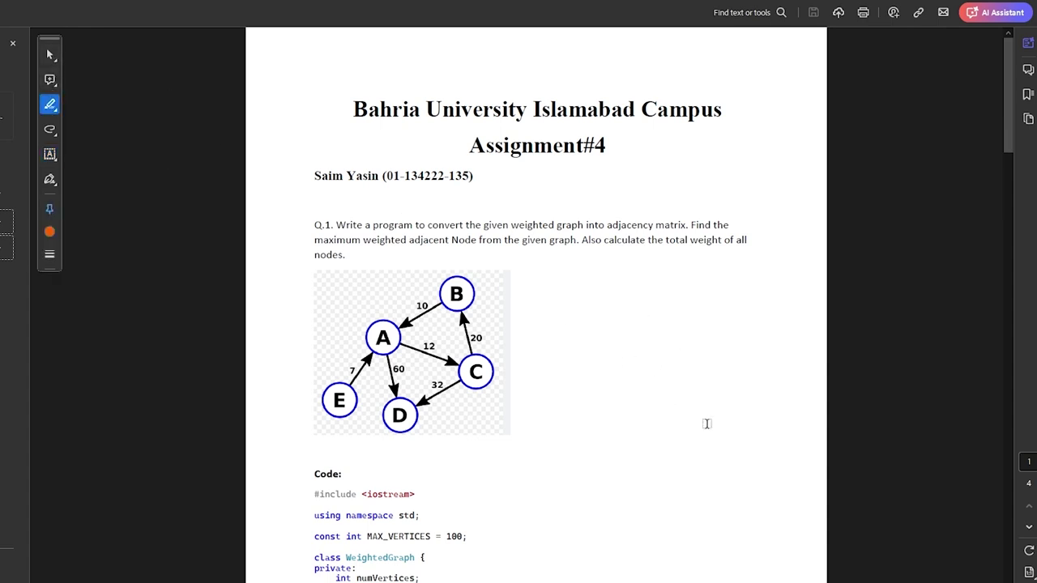
{"action": "mouse_move", "coordinate": [714, 273]}
{"action": "left_mouse_down"}
{"action": "mouse_move", "coordinate": [533, 153]}
{"action": "mouse_move", "coordinate": [435, 136]}
{"action": "mouse_move", "coordinate": [360, 208]}
{"action": "left_mouse_up"}
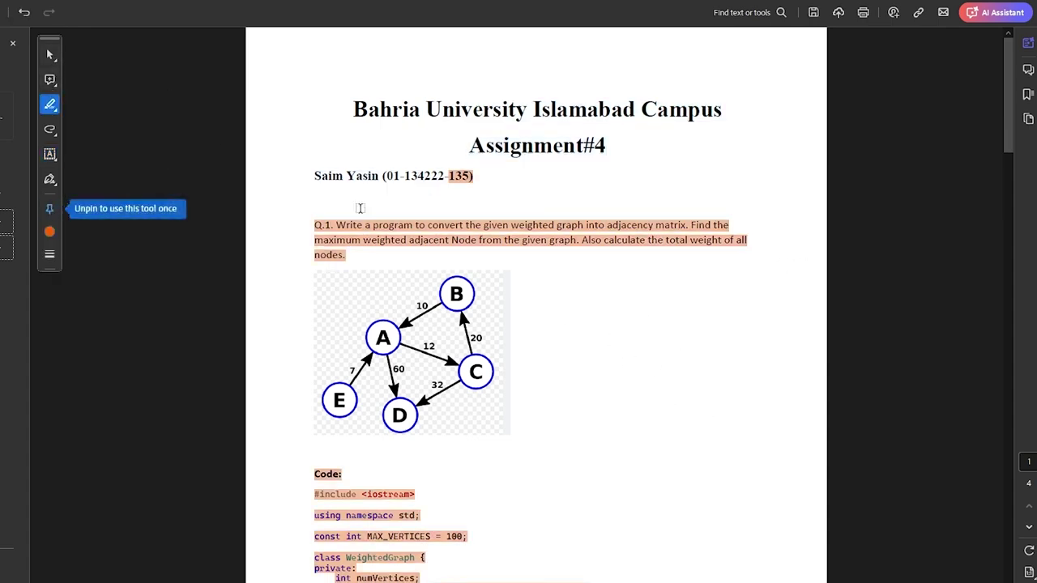
{"action": "left_click", "coordinate": [57, 113]}
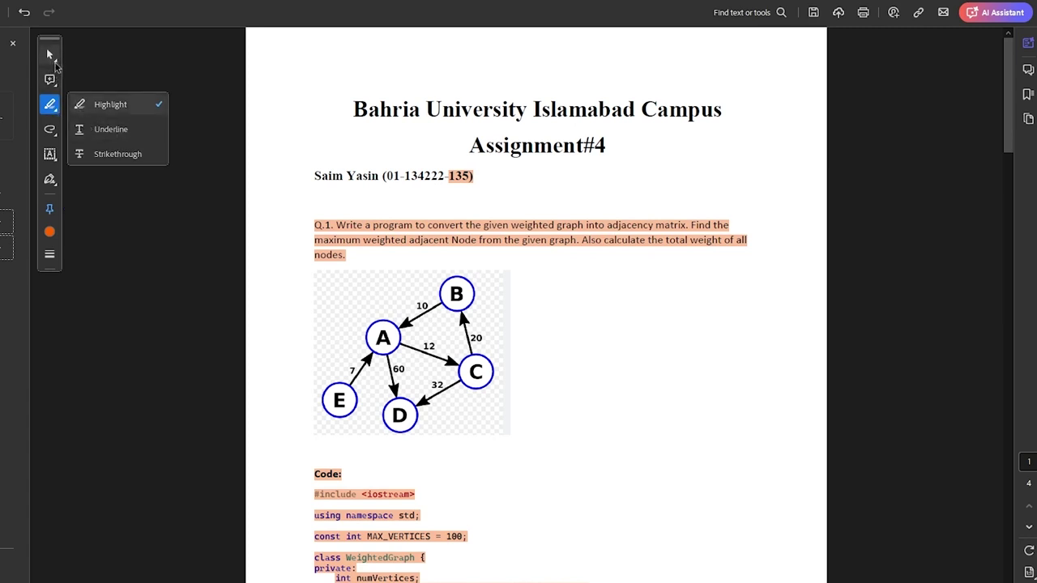
{"action": "left_click", "coordinate": [51, 57]}
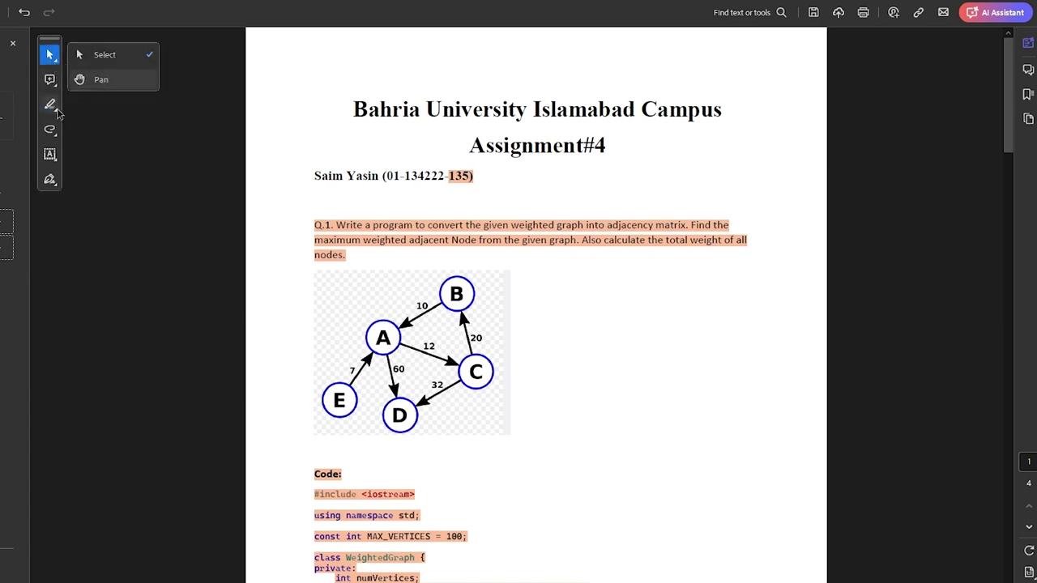
Step: Create and apply a typed cursive signature of the signer's full name
{"action": "left_click", "coordinate": [49, 180]}
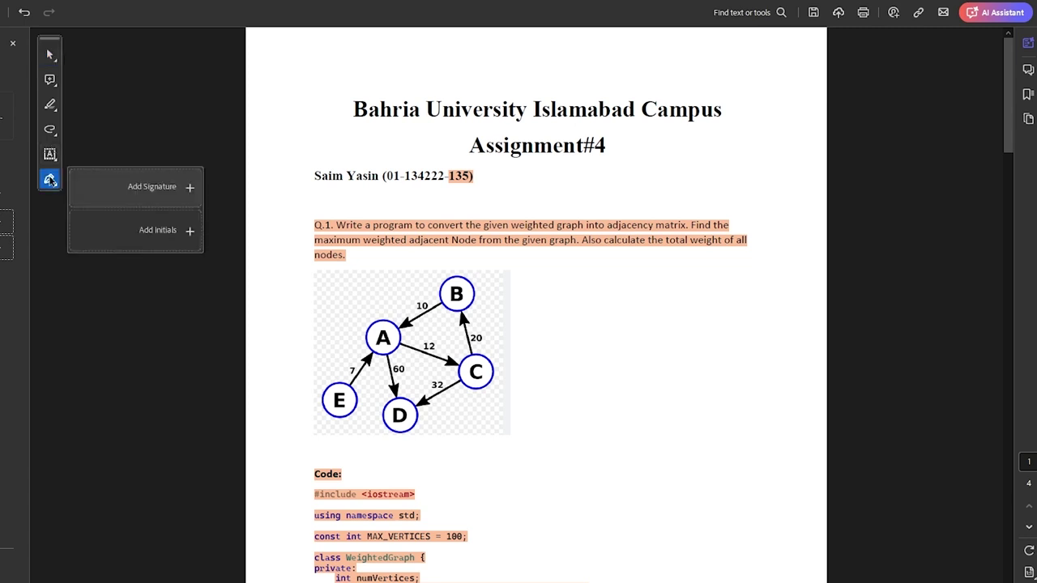
{"action": "left_click", "coordinate": [156, 181]}
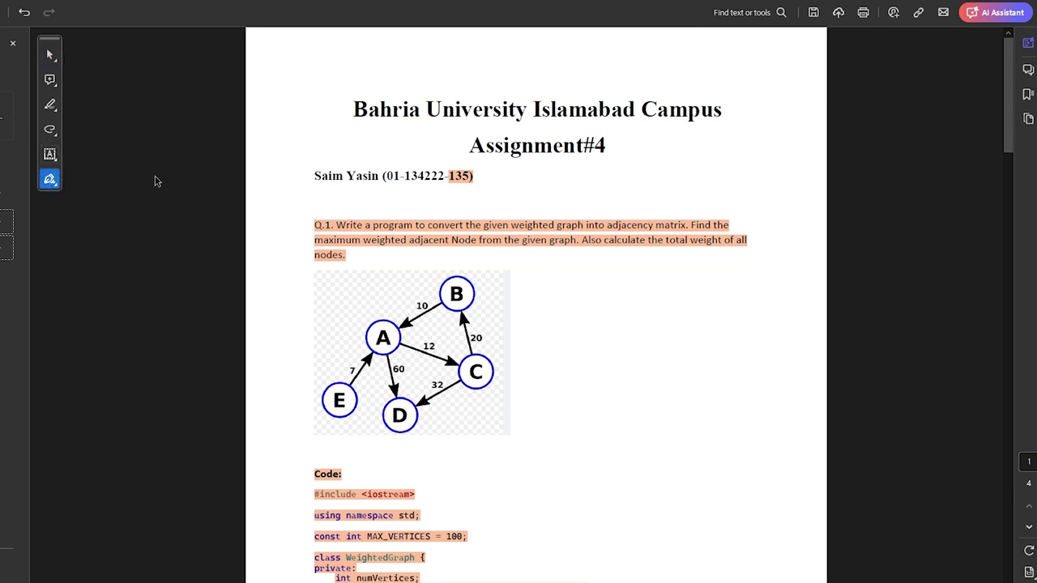
{"action": "left_click", "coordinate": [49, 180]}
{"action": "left_click", "coordinate": [127, 200]}
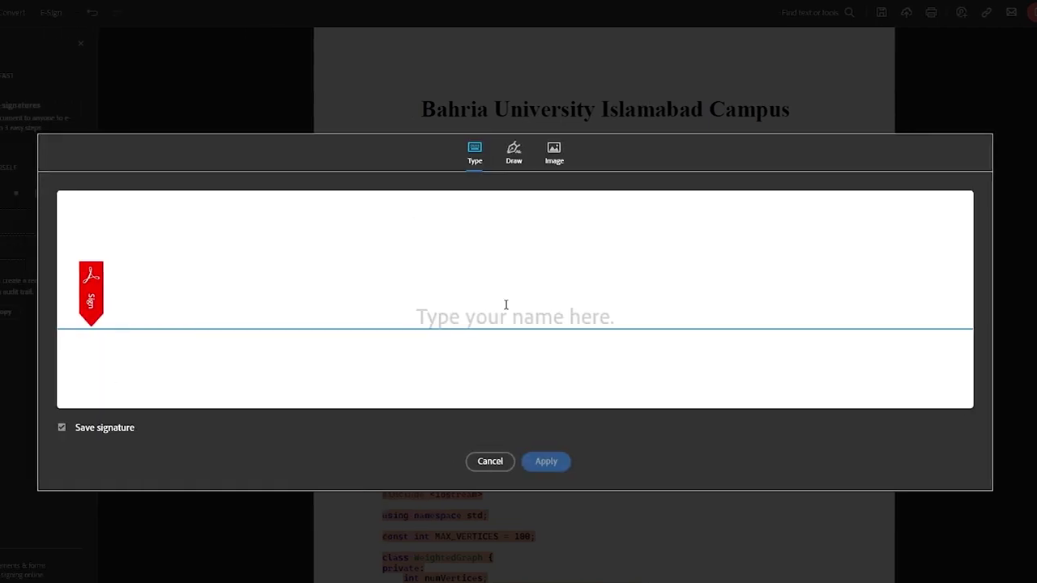
{"action": "left_click", "coordinate": [554, 158]}
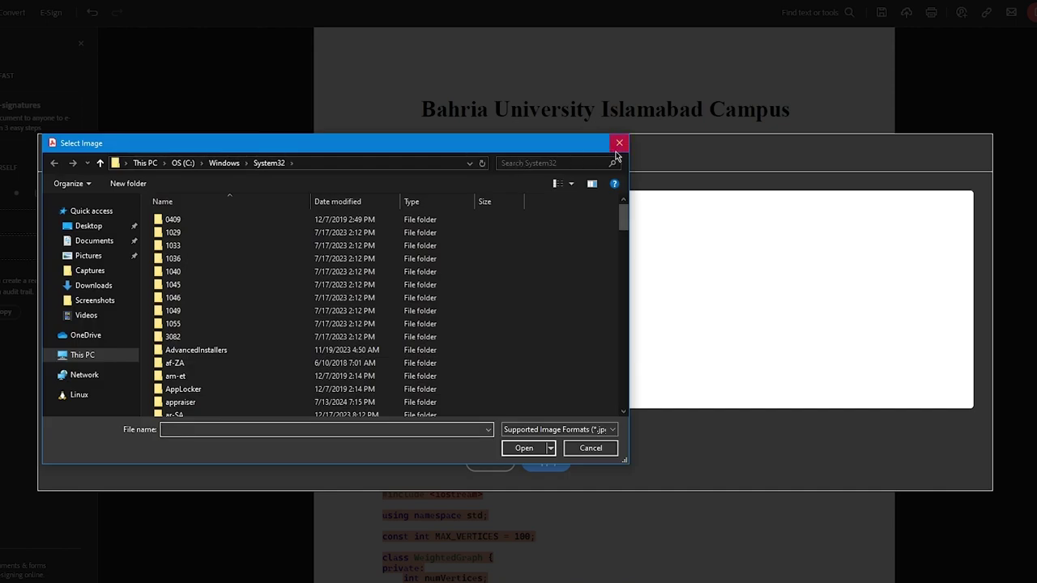
{"action": "left_click", "coordinate": [618, 146]}
{"action": "left_click", "coordinate": [476, 152]}
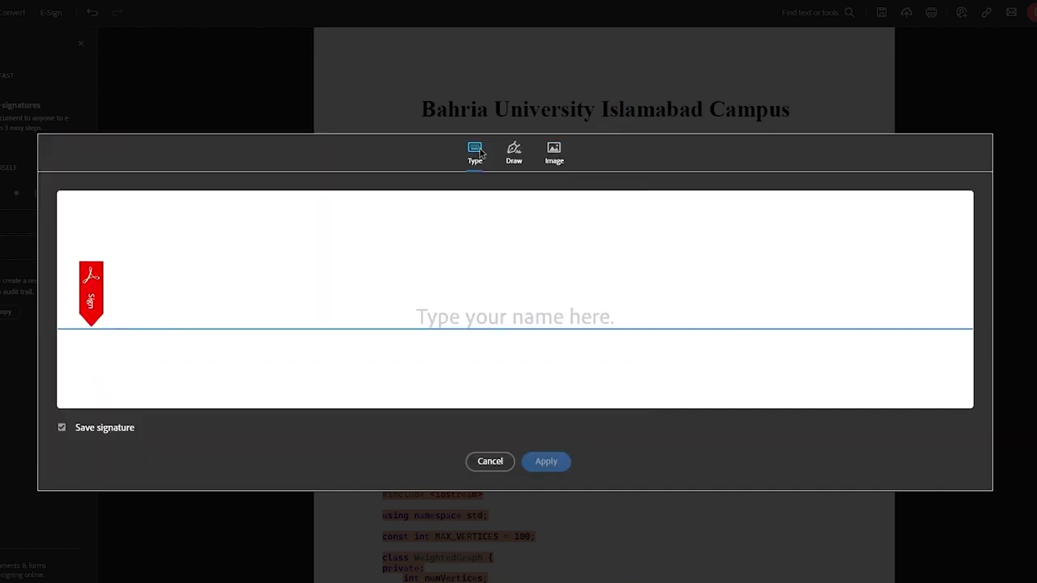
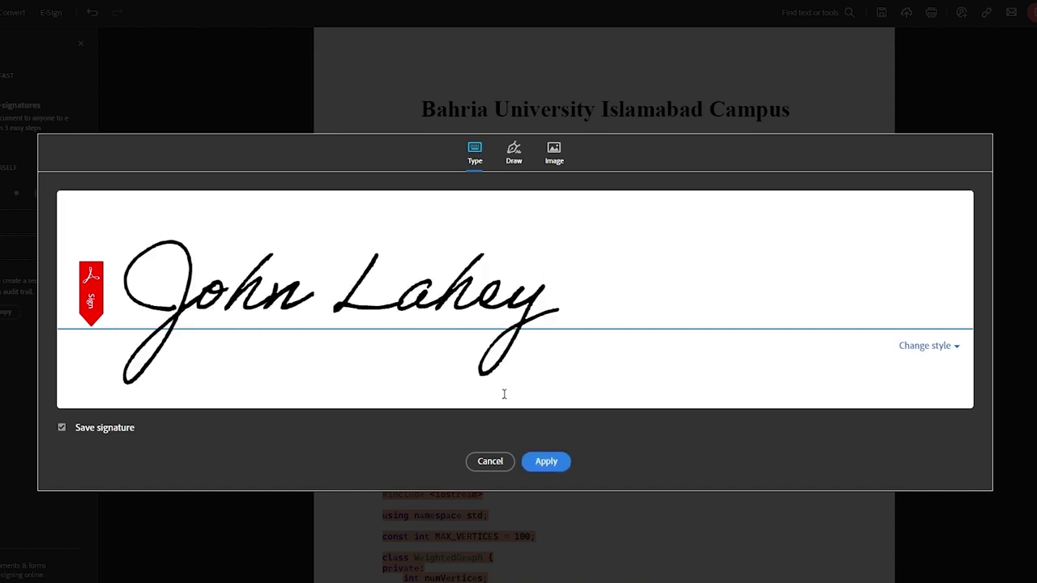
{"action": "left_click", "coordinate": [535, 463]}
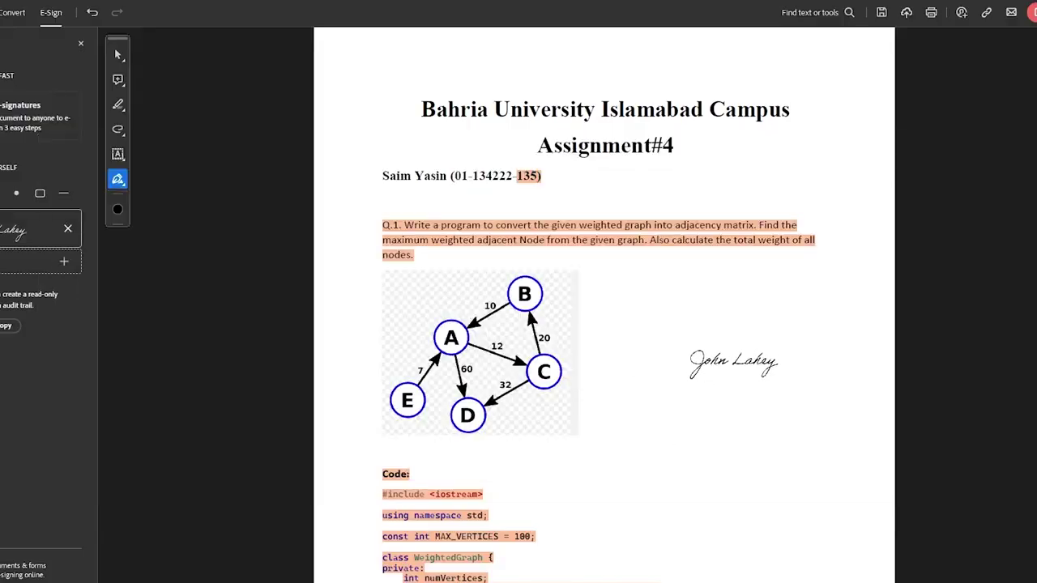
Step: Place and enlarge the signature just right of the Q.1 graph, then add an empty text box
{"action": "left_click", "coordinate": [776, 361]}
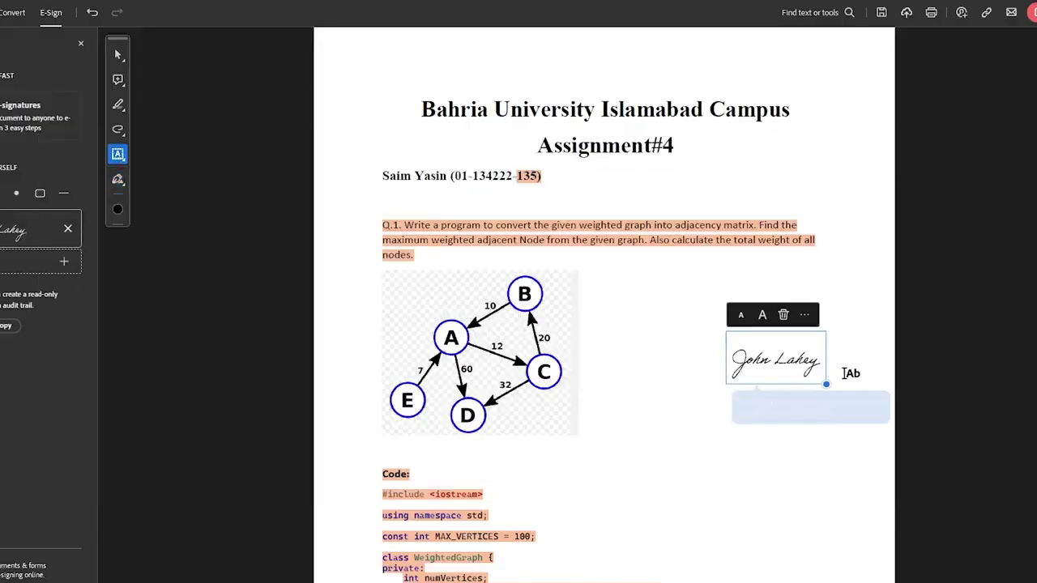
{"action": "left_click_drag", "start_coordinate": [827, 386], "coordinate": [889, 429]}
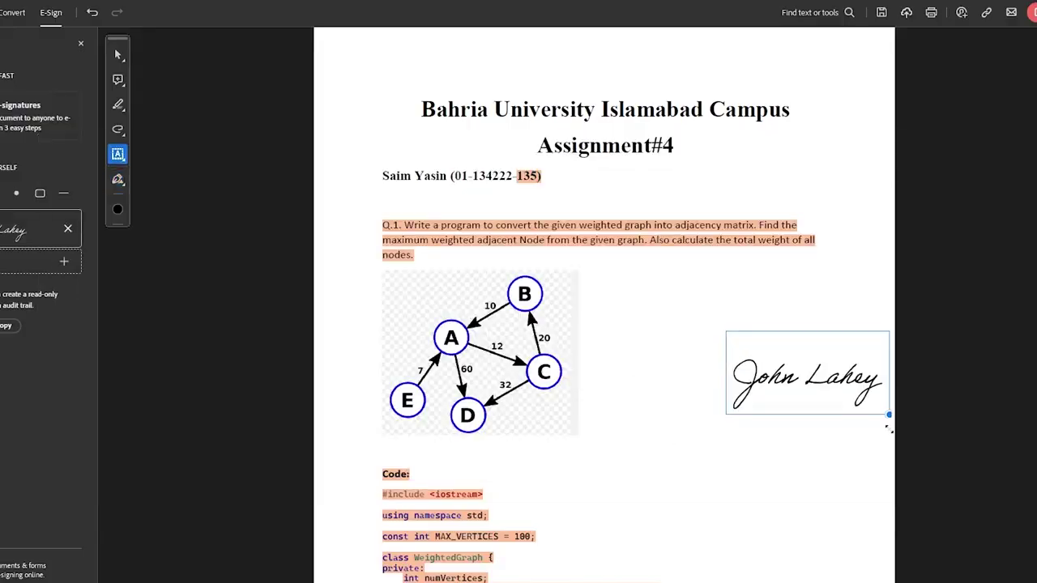
{"action": "left_click", "coordinate": [954, 420]}
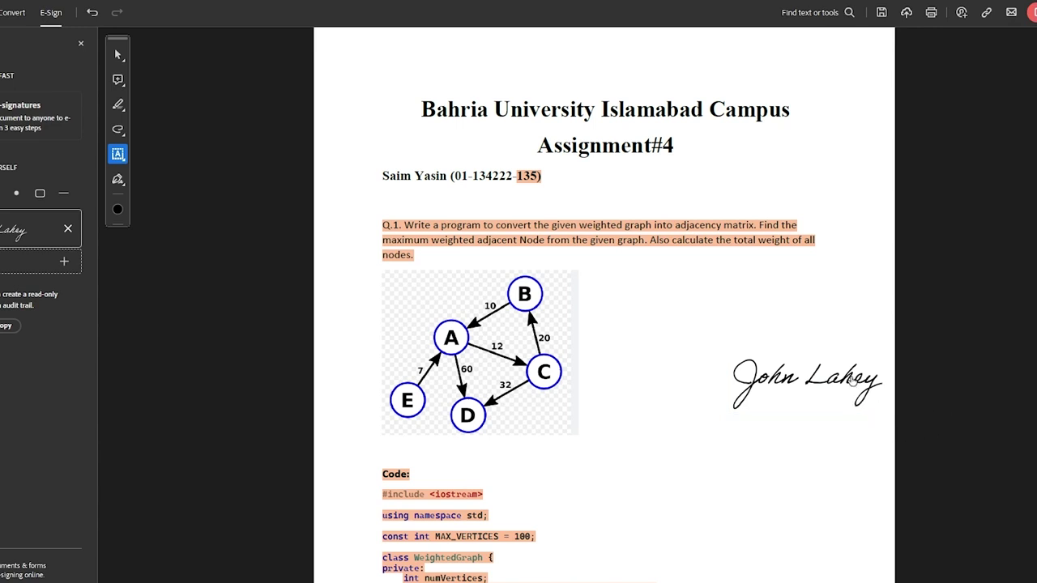
{"action": "mouse_move", "coordinate": [853, 386]}
{"action": "left_mouse_down"}
{"action": "mouse_move", "coordinate": [844, 352]}
{"action": "mouse_move", "coordinate": [712, 361]}
{"action": "left_mouse_up"}
{"action": "left_click", "coordinate": [975, 374]}
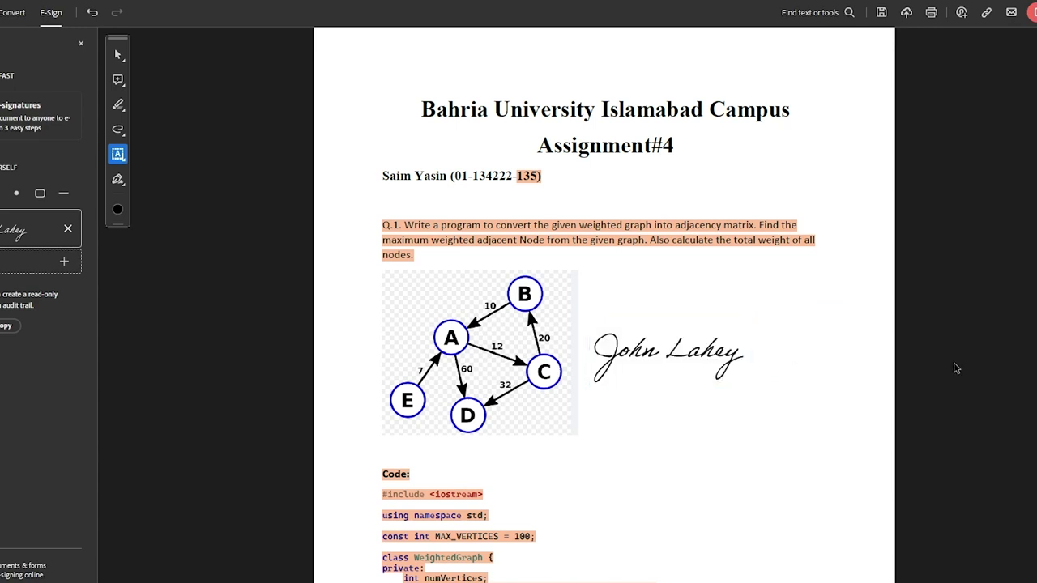
{"action": "left_click", "coordinate": [833, 288]}
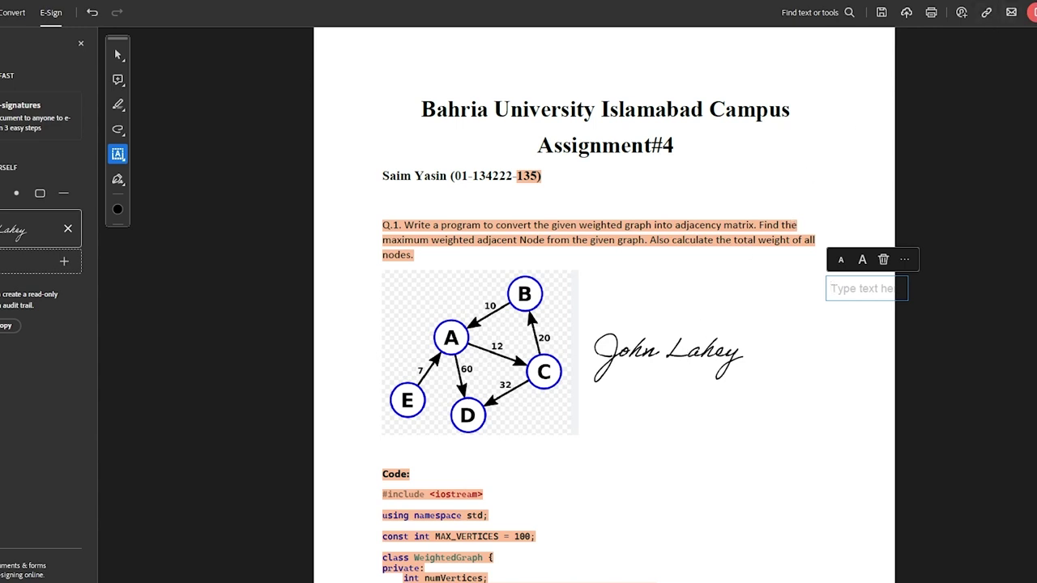
Step: Show the Export PDF To options with Microsoft Word as the target format
{"action": "left_click", "coordinate": [15, 15]}
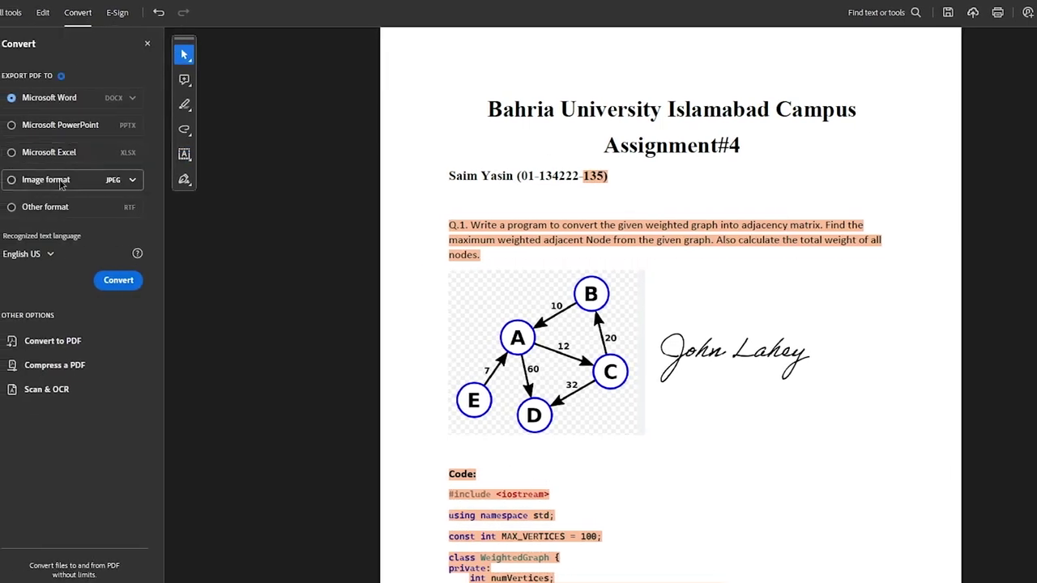
{"action": "left_click", "coordinate": [67, 342]}
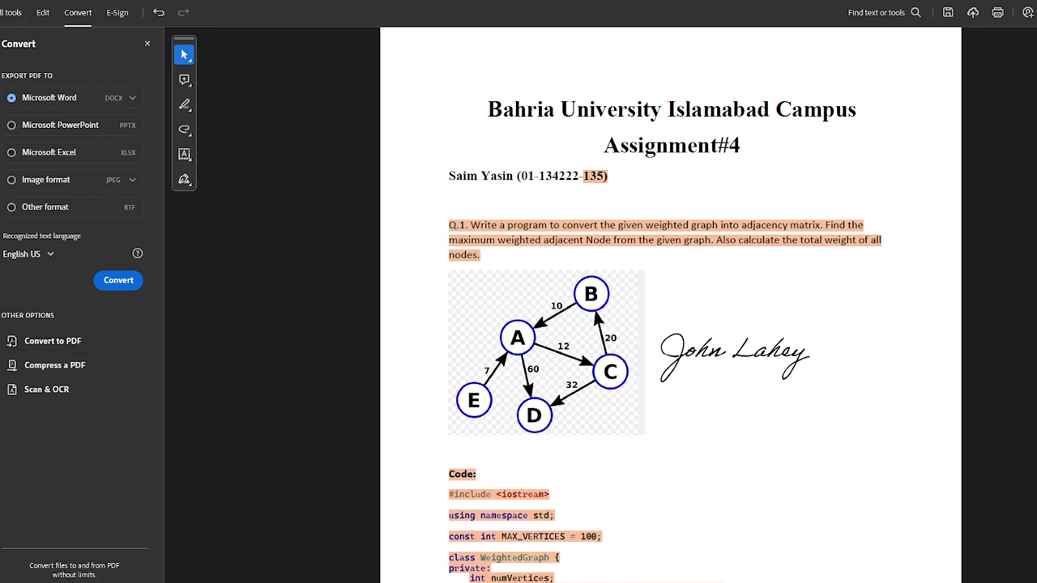
{"action": "left_click", "coordinate": [2, 12]}
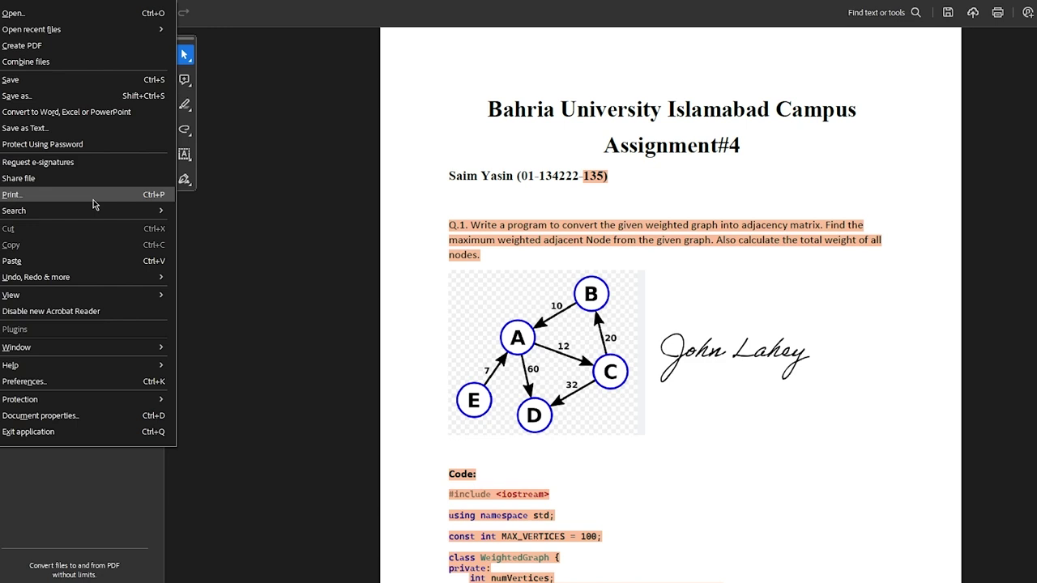
{"action": "left_click", "coordinate": [82, 44]}
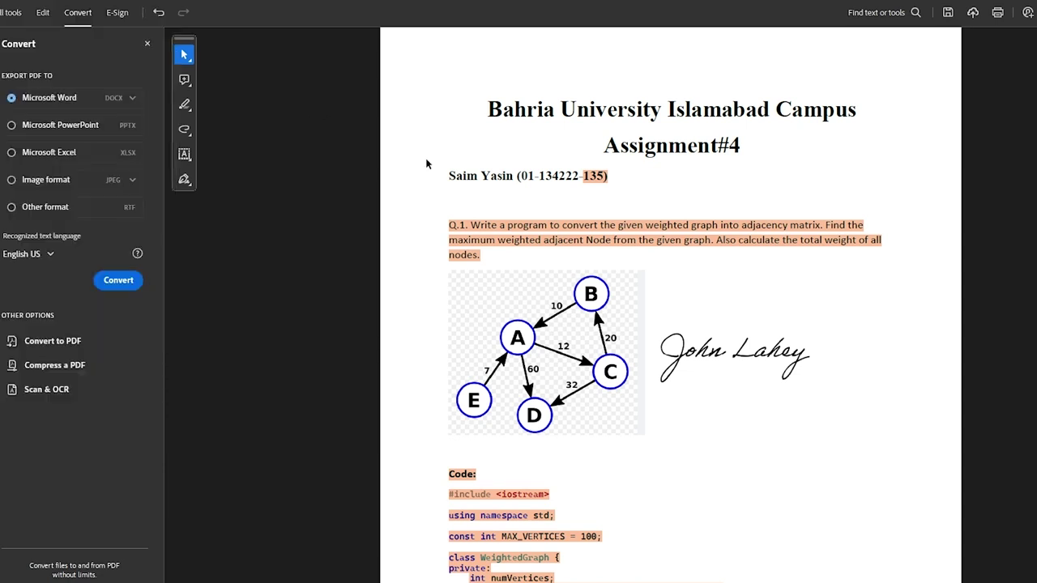